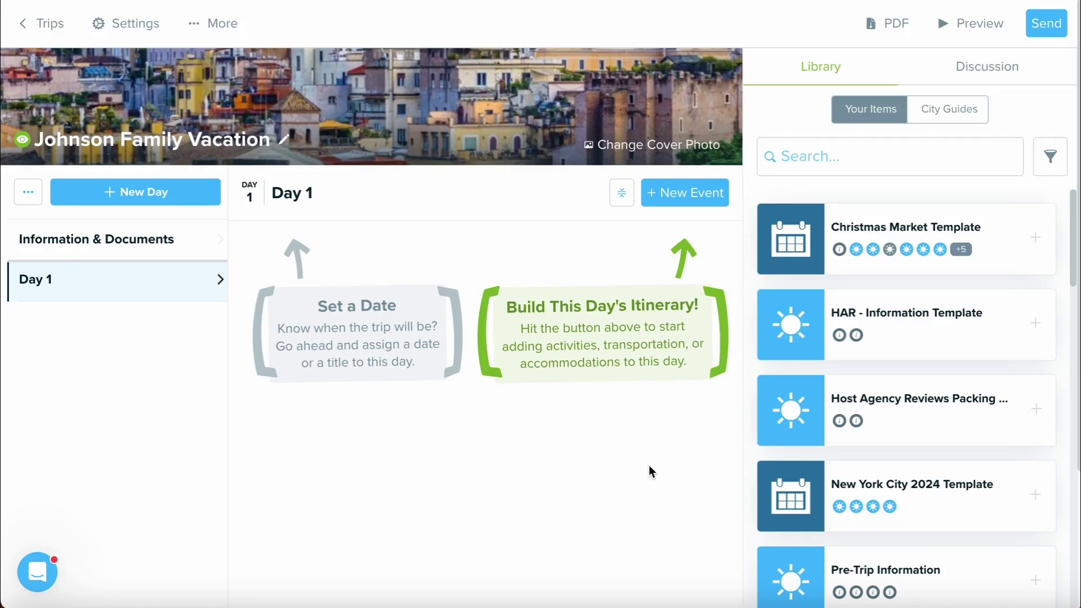
Step: Choose Smart Import from the + New Event menu of the Johnson Family Vacation trip
click(702, 198)
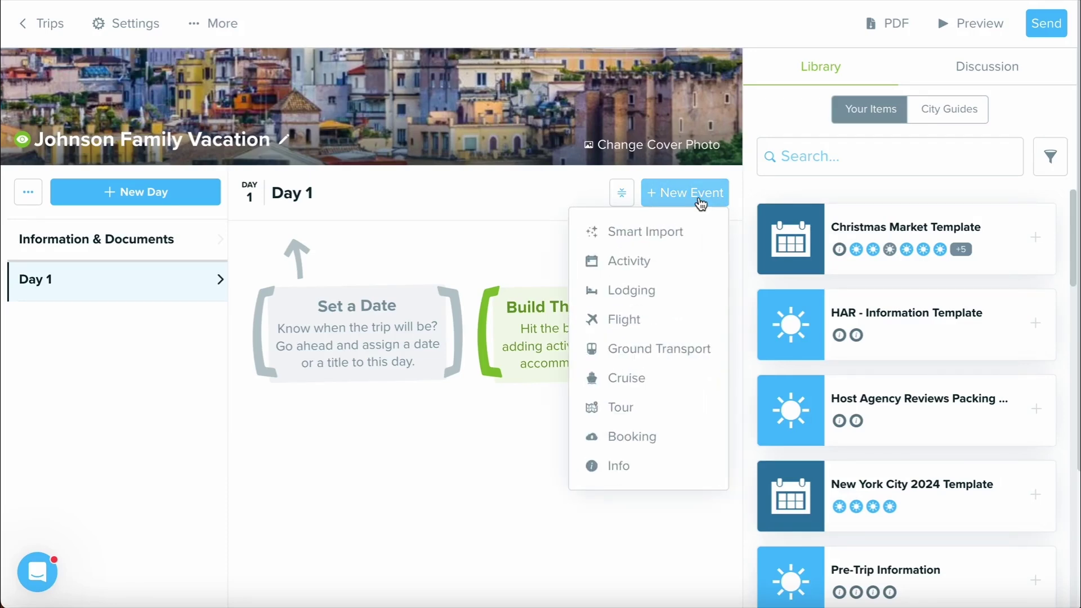
click(698, 232)
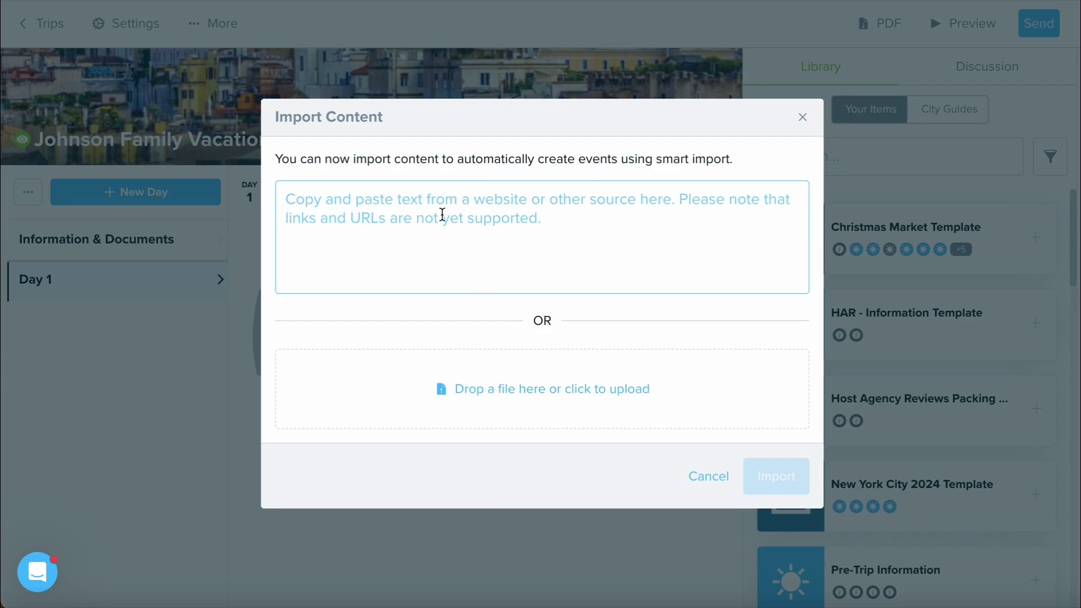
Step: Upload and import Delta Vacations Quote.pdf, then review the Apr 5–15 flight, hotel and car events
click(480, 394)
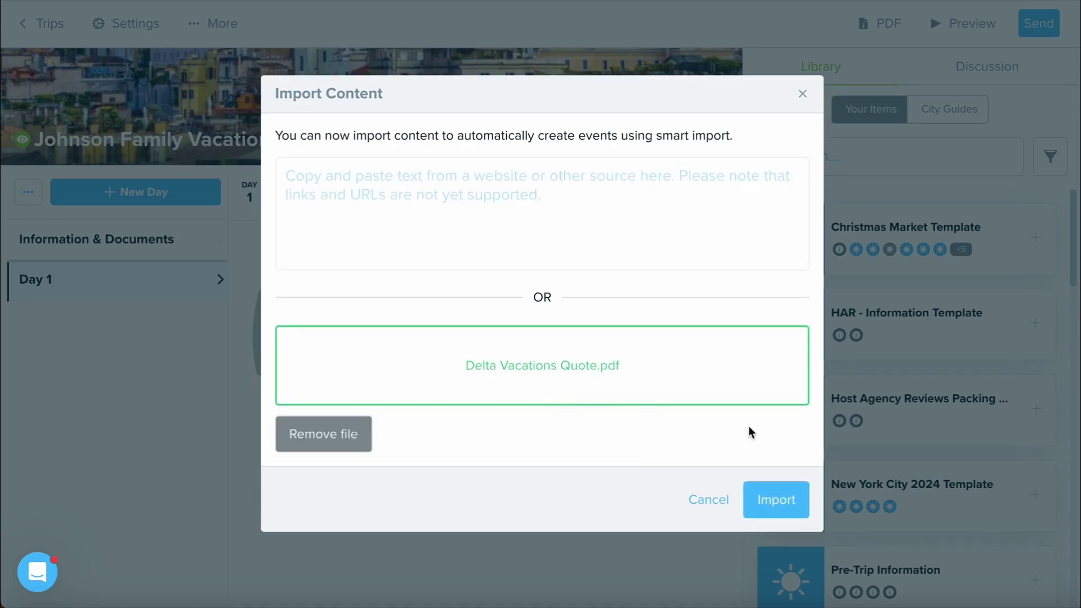
click(794, 499)
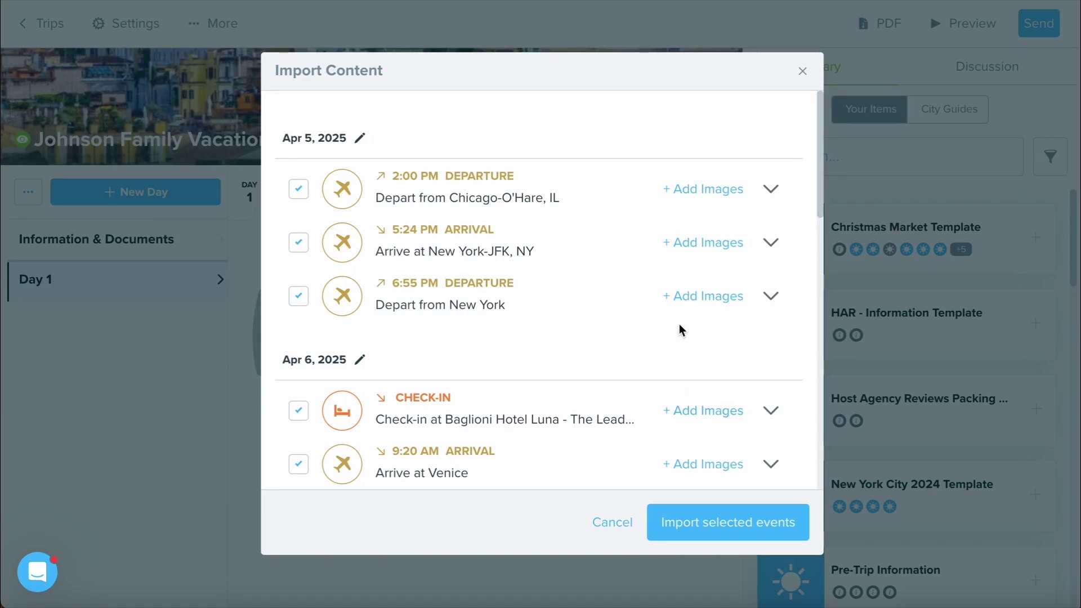
scroll(679, 326, down, 3)
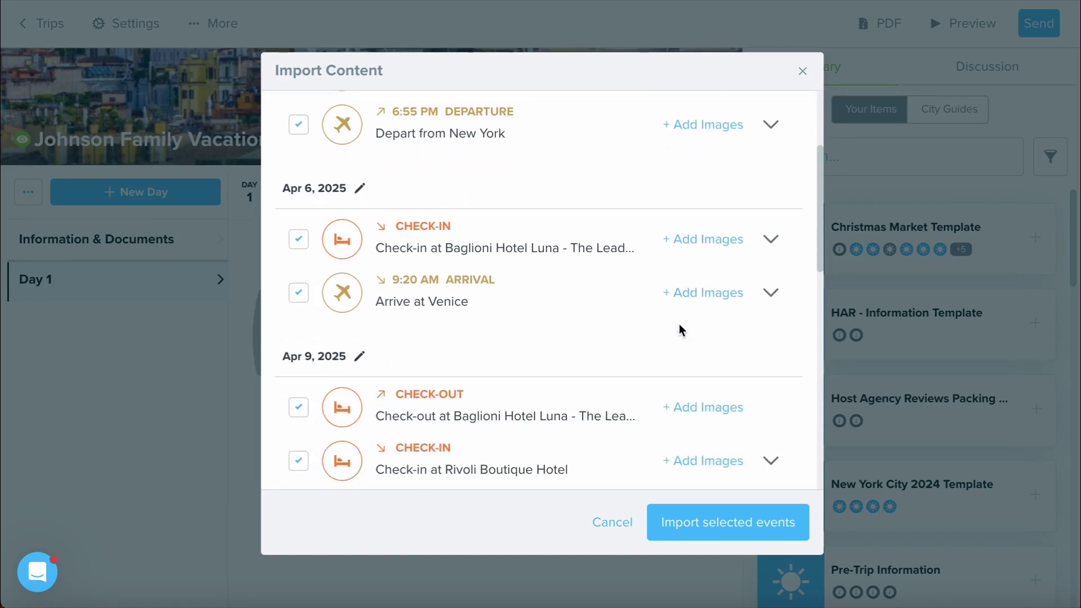
scroll(679, 326, down, 3)
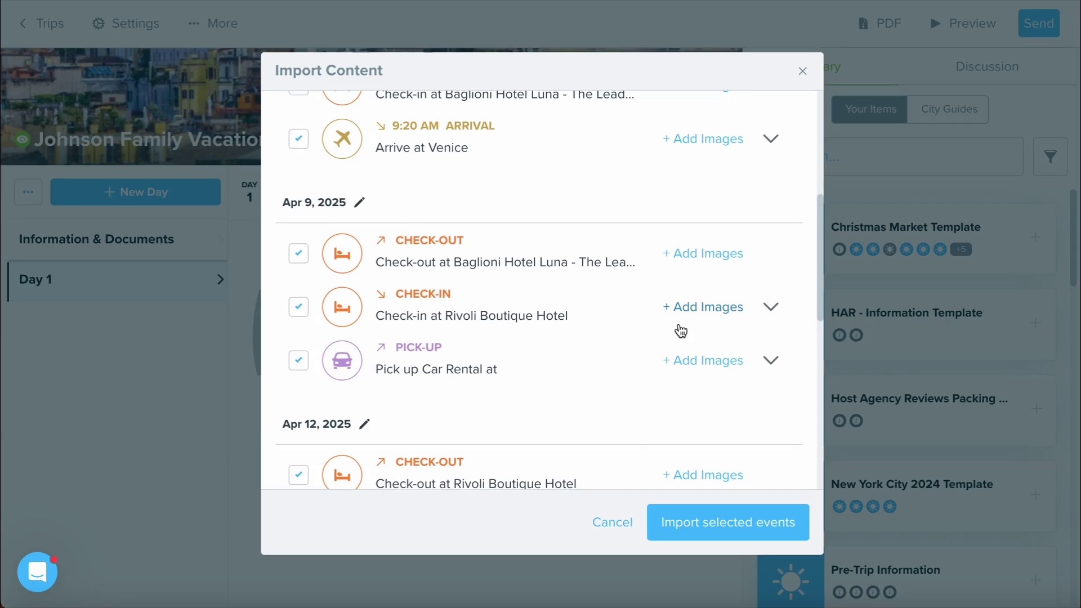
scroll(680, 331, down, 1)
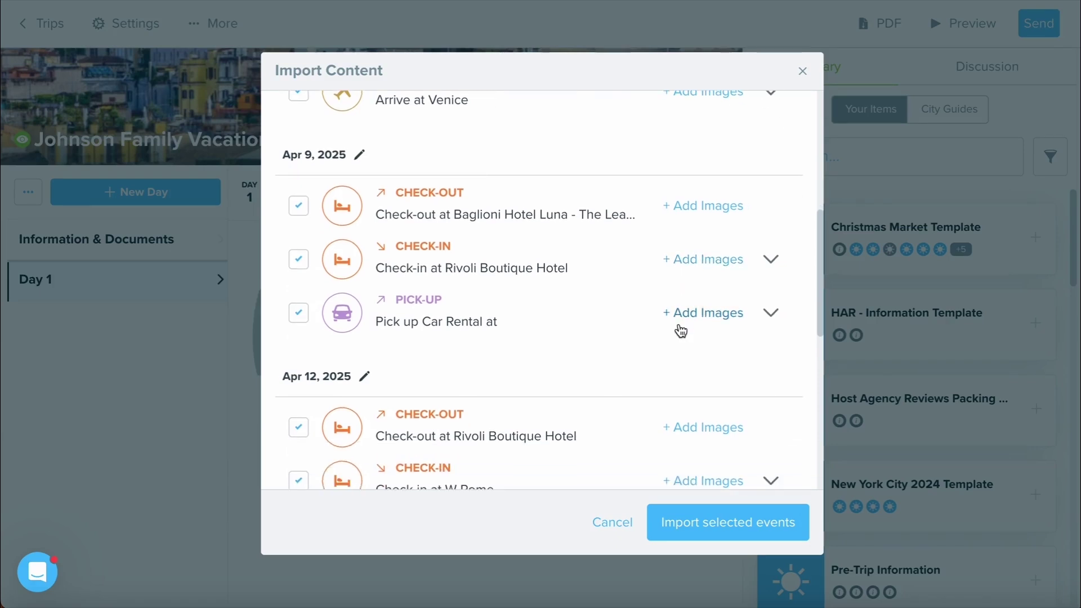
scroll(670, 343, down, 2)
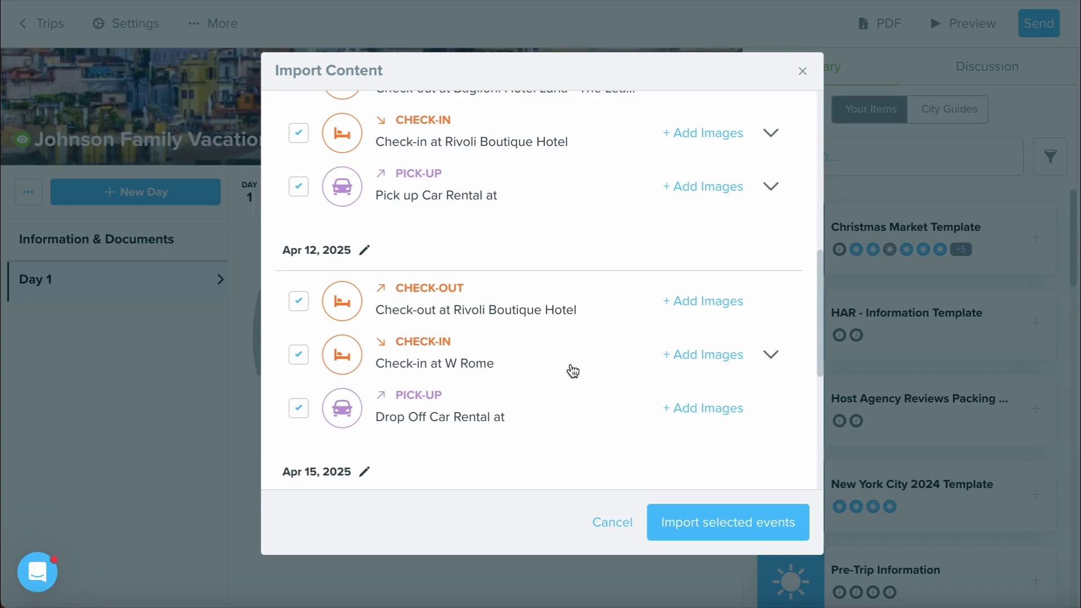
Step: Assign the quote's Colosseum image to the W Rome check-in event
click(767, 365)
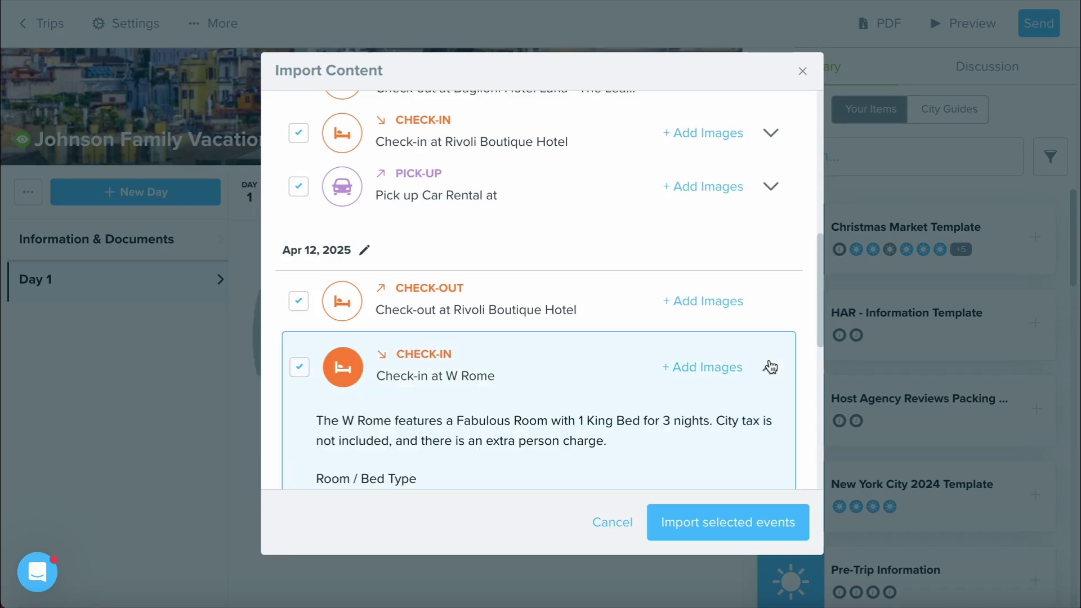
click(700, 130)
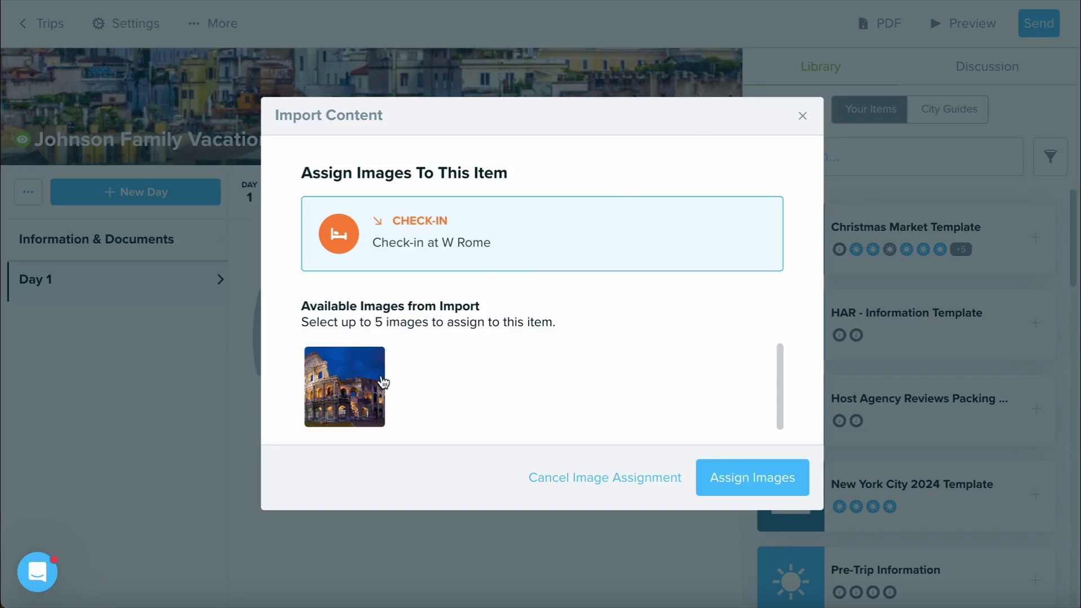
click(382, 383)
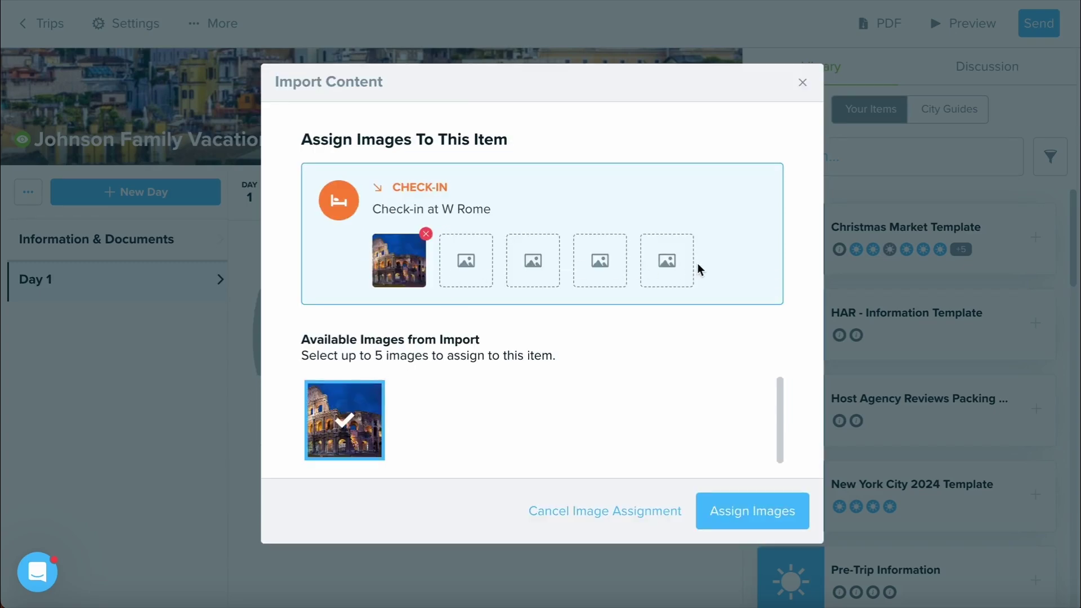
click(741, 510)
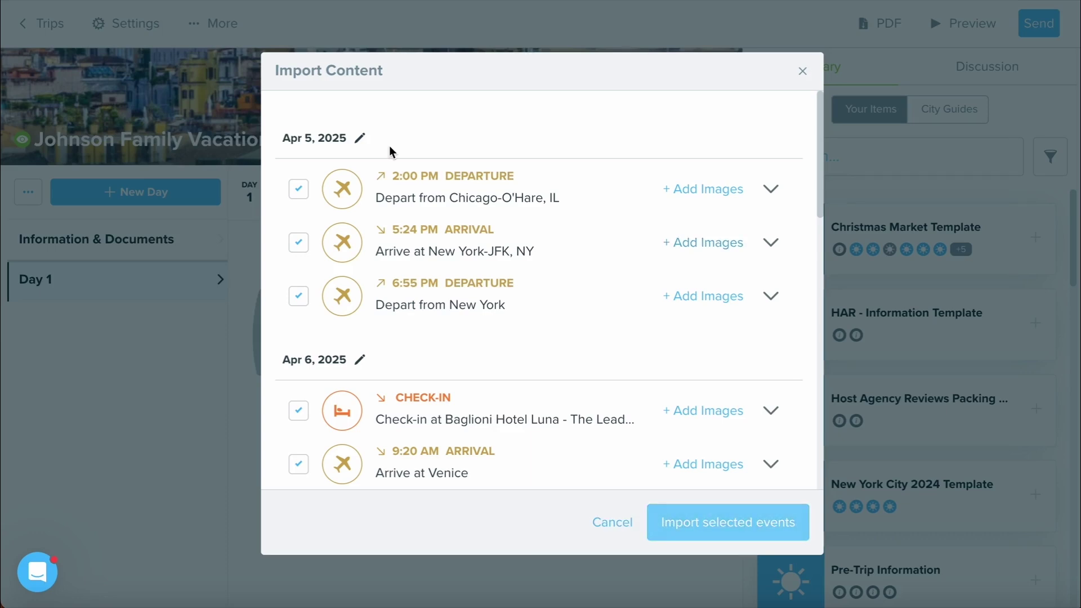
Step: Check the Apr 5 date and Depart from New York details, then import all selected events
click(360, 140)
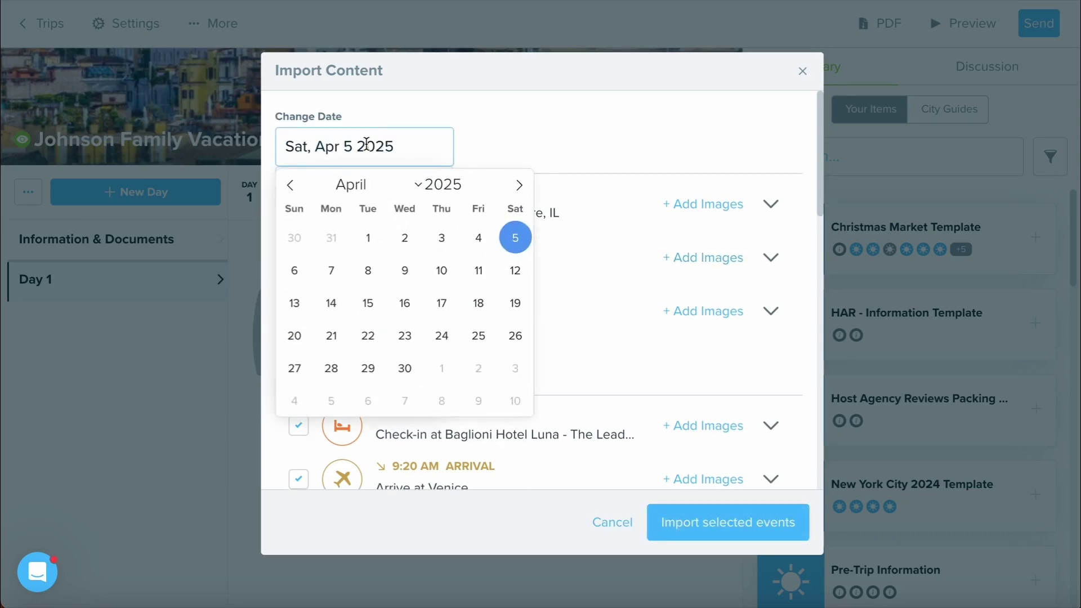
click(487, 134)
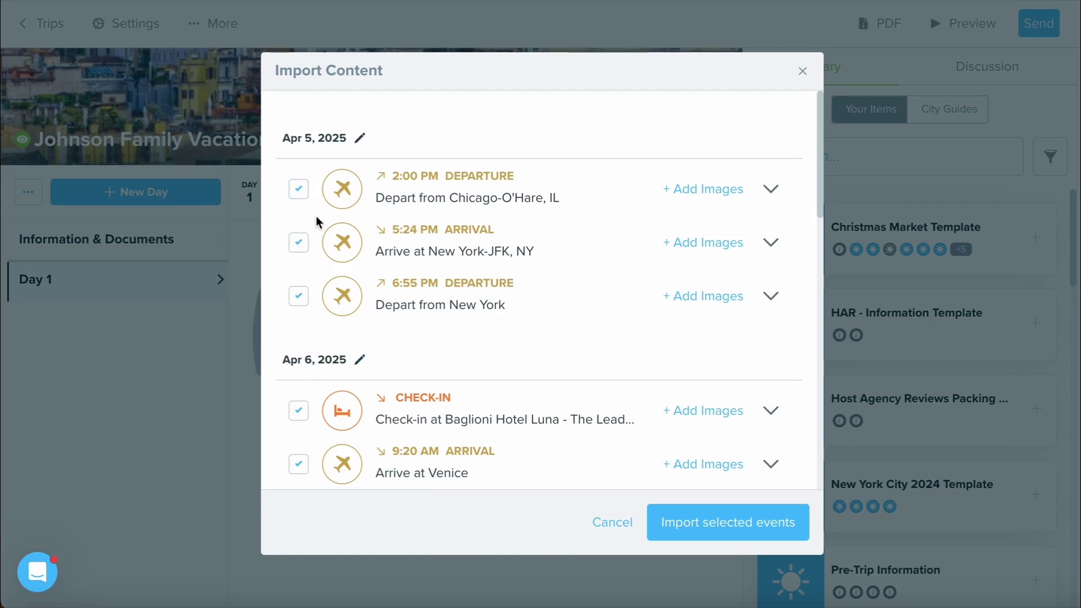
click(481, 299)
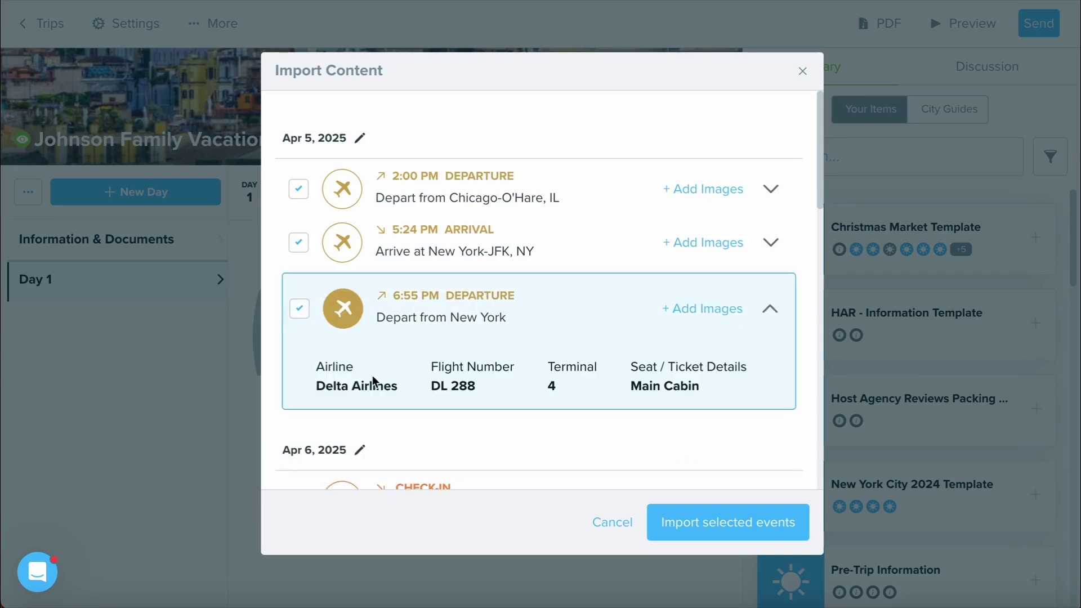
click(458, 307)
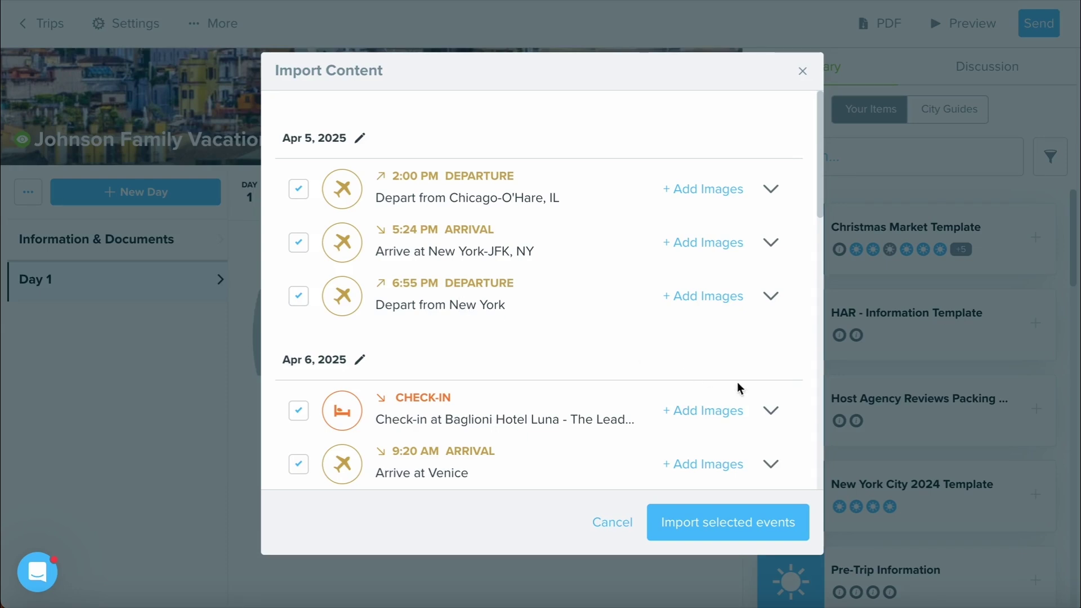
click(785, 526)
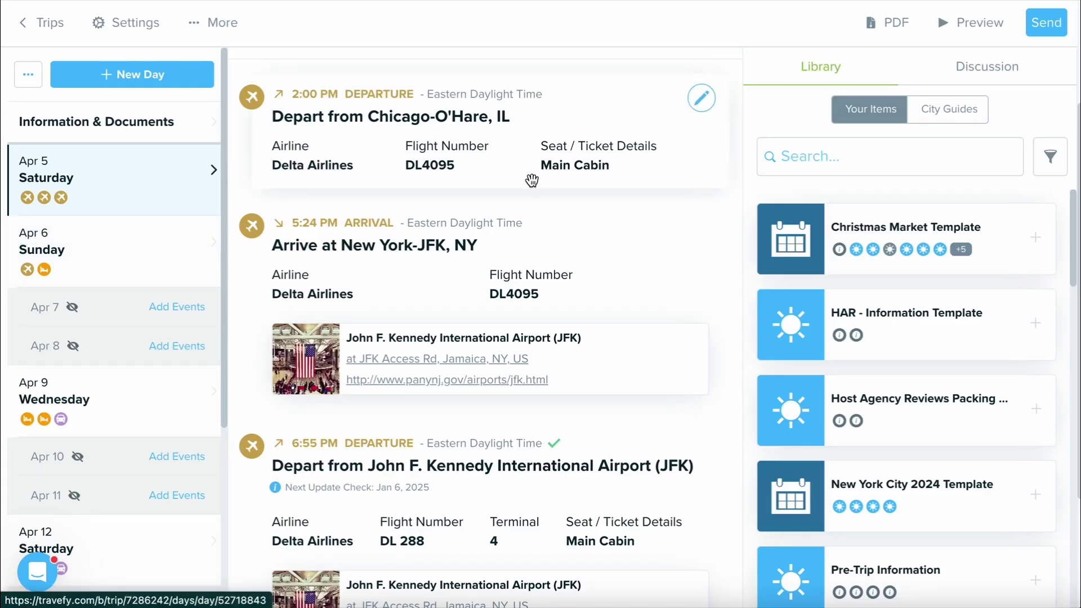
Step: Return to the top of Apr 5's Delta DL4095 Chicago-O'Hare flight and reopen the new-event list
scroll(531, 178, up, 3)
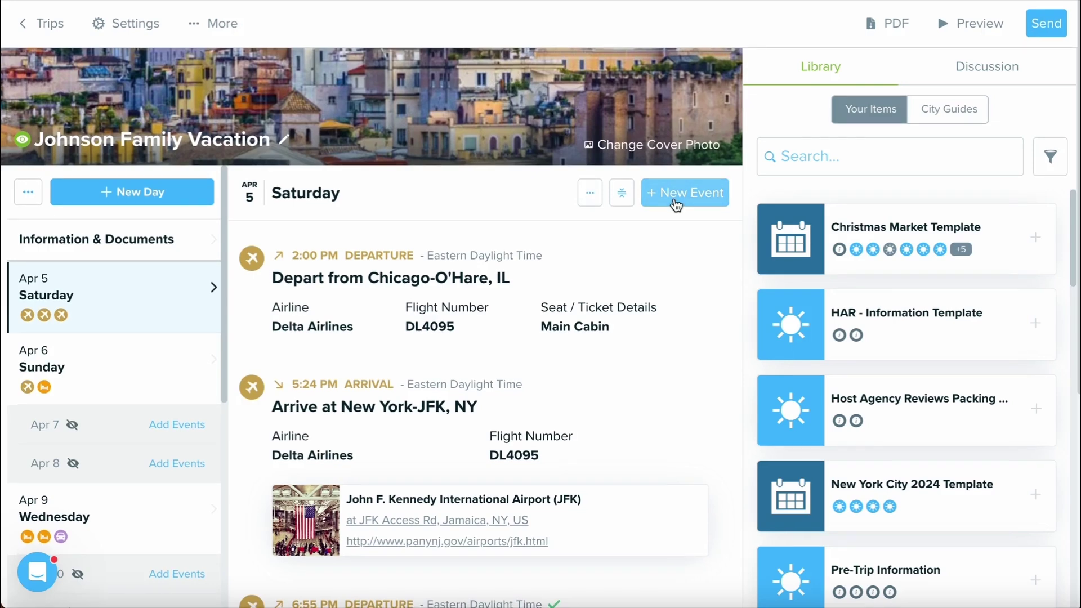
click(676, 200)
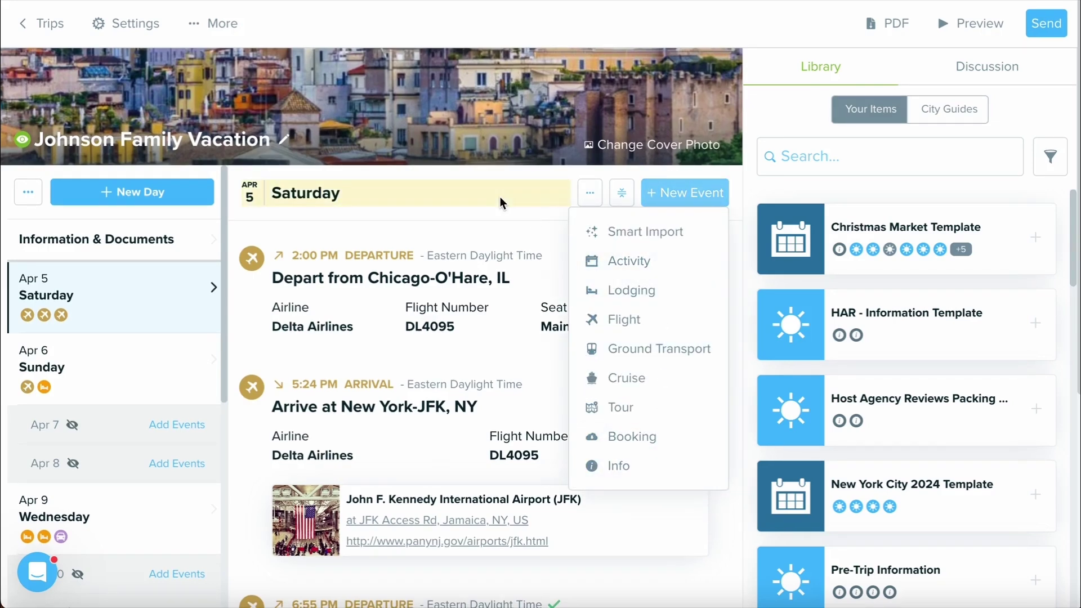
click(382, 213)
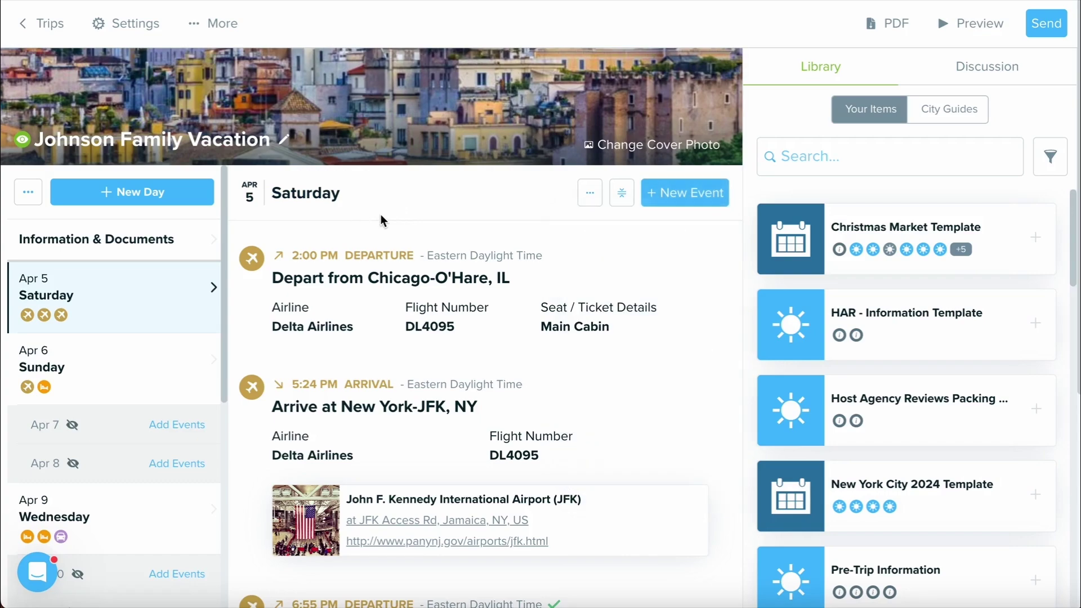
click(654, 198)
Step: Start another Smart Import and paste in the Vatican tour text
click(660, 235)
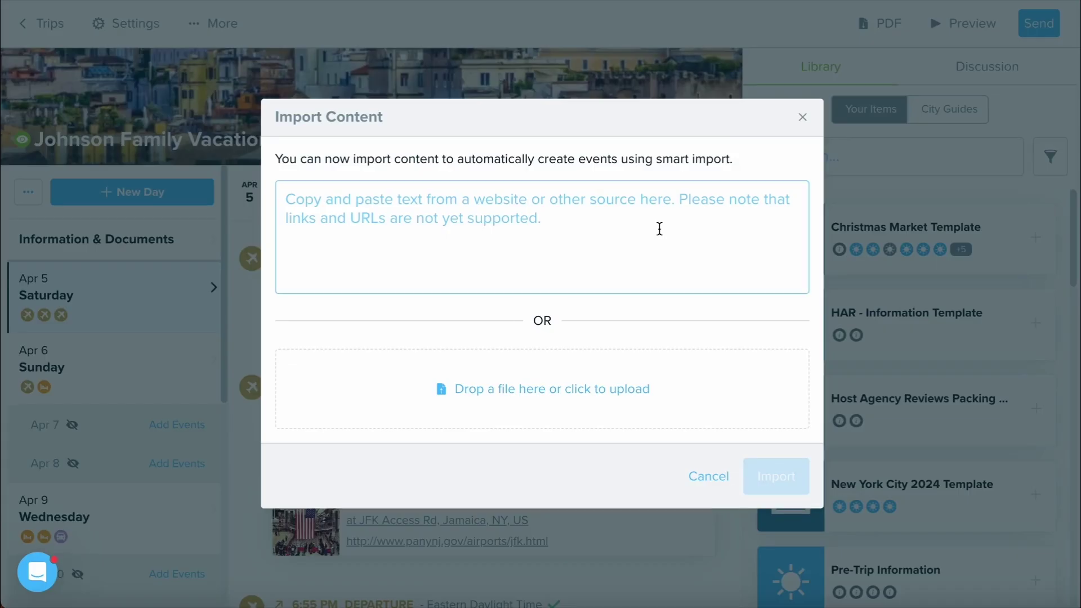
click(514, 227)
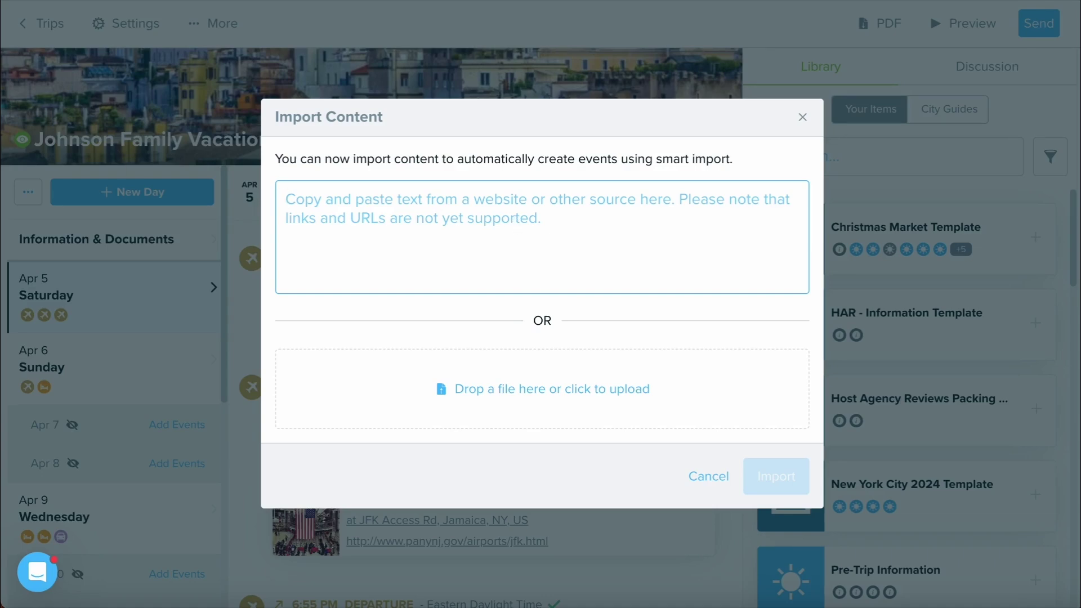
text(April 15th, 2025 3:00 PM Discover the Vatican on a group tour of the Sistine Chapel and the Vatican Museums with an expert guide. Navigate the vast complex of rooms, artwork, and history with a guide, who brings the ancient collection to life. Skip all the entrance lines to explore halls such as the Gallery of the Maps; step inside the Sistine Chapel to admire ‘The Creation of Adam’ by Michelangelo and finish your tour visiting St. Peter's Basilica. Choose from several departures, or upgrade to a small-group tour.Enjoy the Vatican highlights including the Sistine Chapel and St. Peter’s BasilicaChoose from several different departure times, or upgrade to a small-group tourAudio headsets are provided to make sure you can hear your guide clearly Avoid long queues with skip-the-line entrance tickets Read more about - Vatican Museums, Sistine Chapel & St Peter’s Basilica Guided Tour - https://www.viator.com/tours/Rome/Skip-the-Line-Vatican-Museums-and-Sistine-Chapel-Guided-Tour/d511-3731VATICAN?mcid=56757)
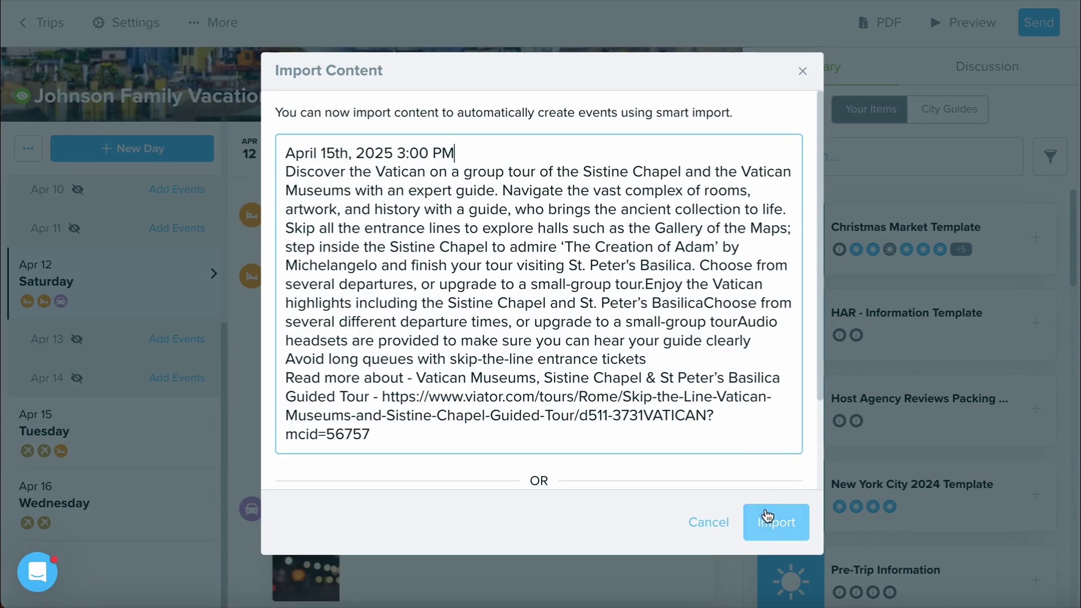
click(766, 514)
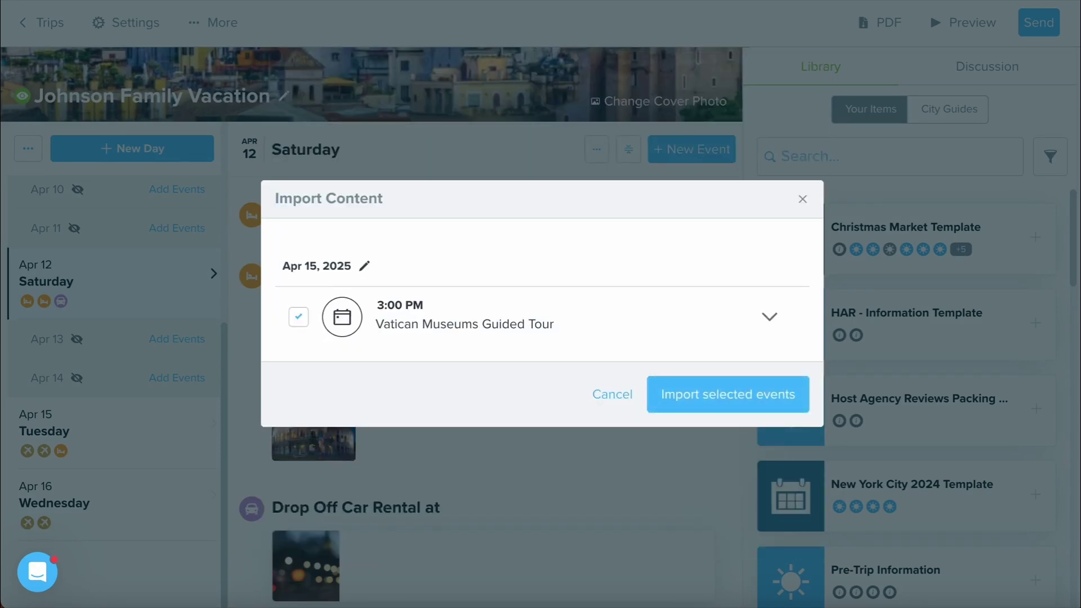
Step: Review the Apr 15, 2025 3:00 PM Vatican Museums tour preview and import it
click(363, 267)
click(535, 237)
click(771, 319)
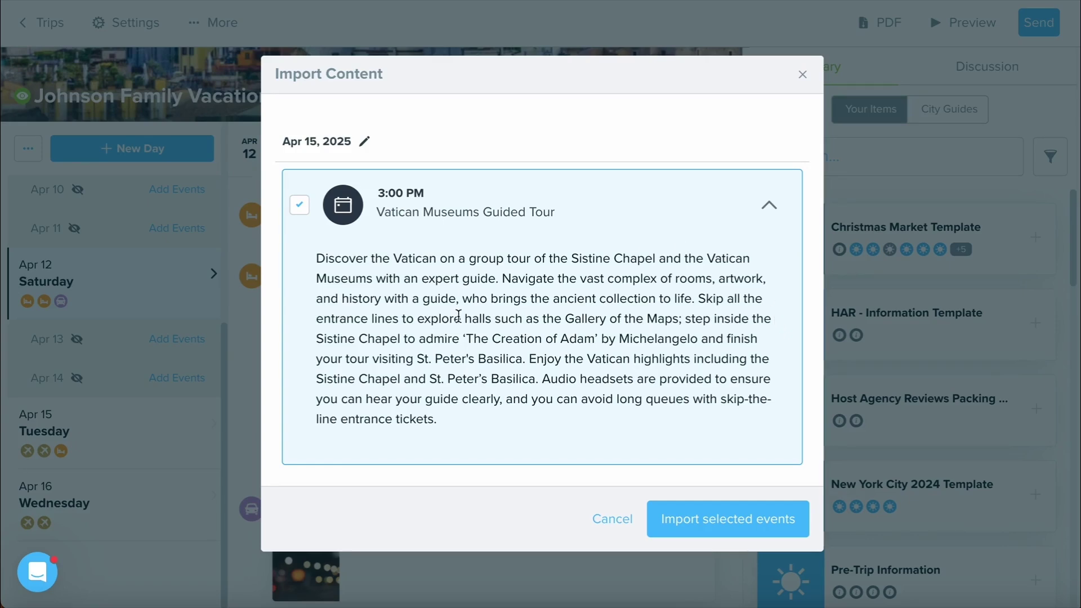
click(770, 203)
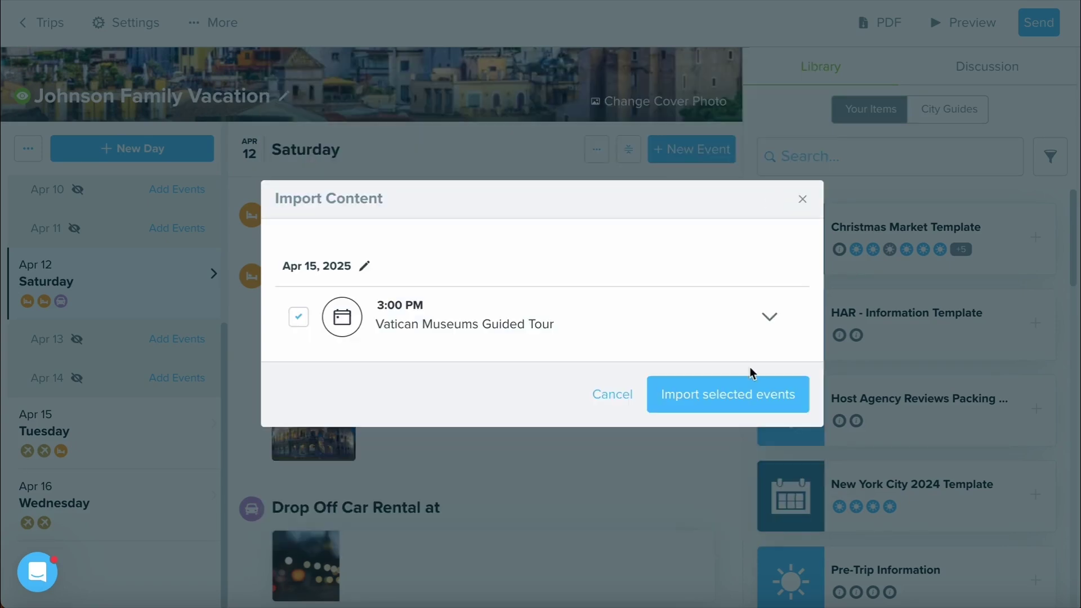
click(741, 400)
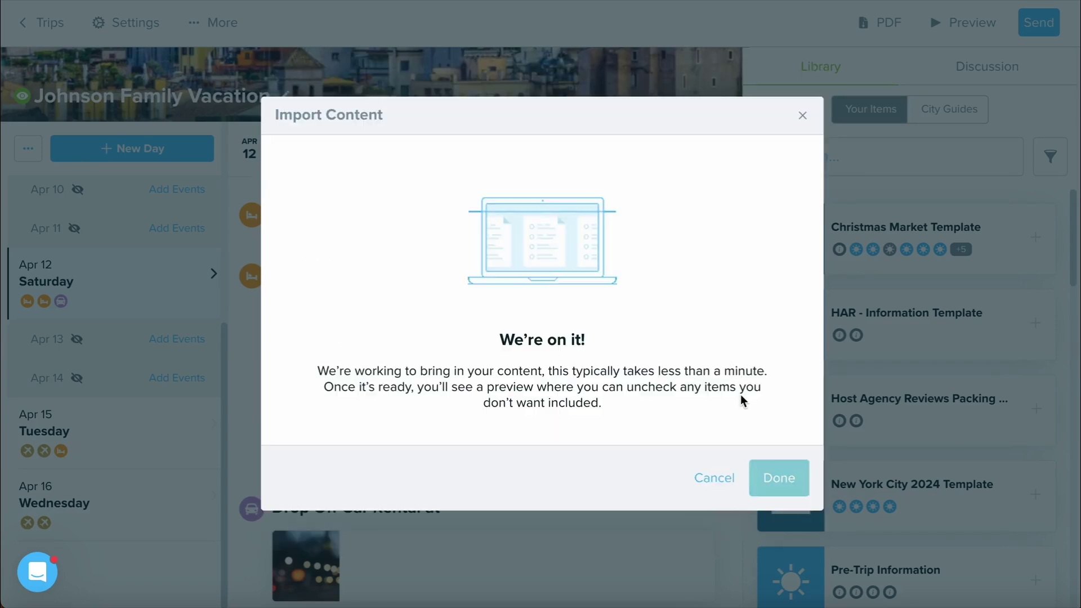
Step: Close the finished Vatican tour import and open the bottom-left help messenger
click(779, 361)
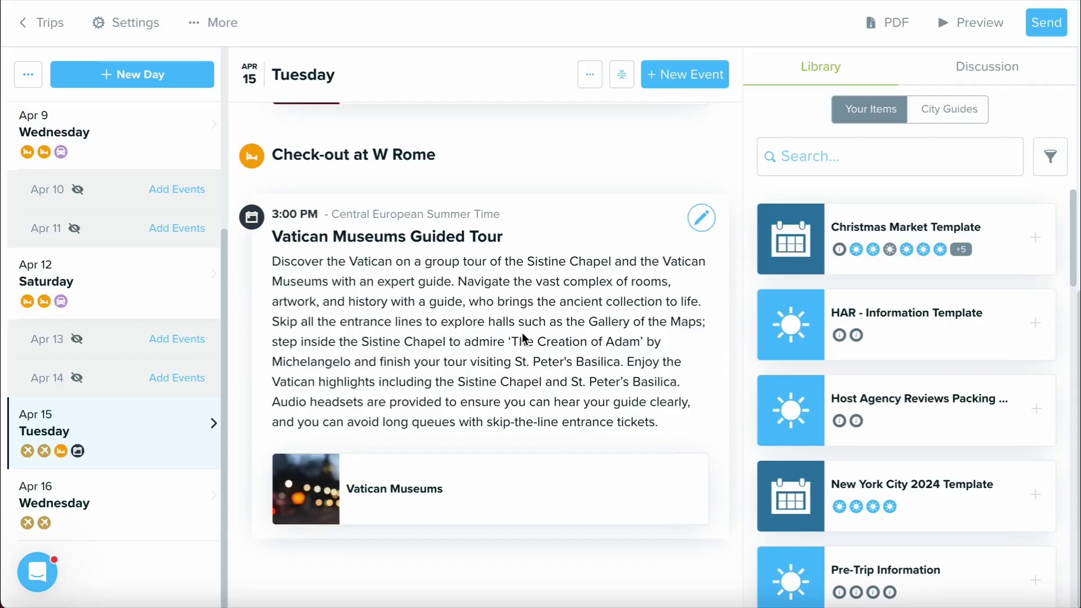
click(43, 574)
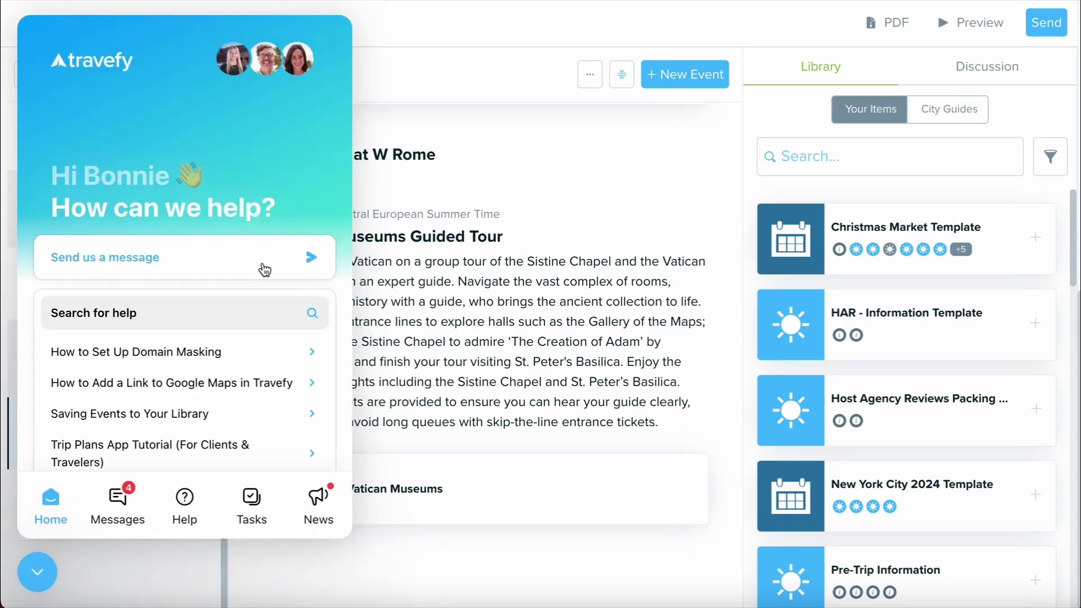